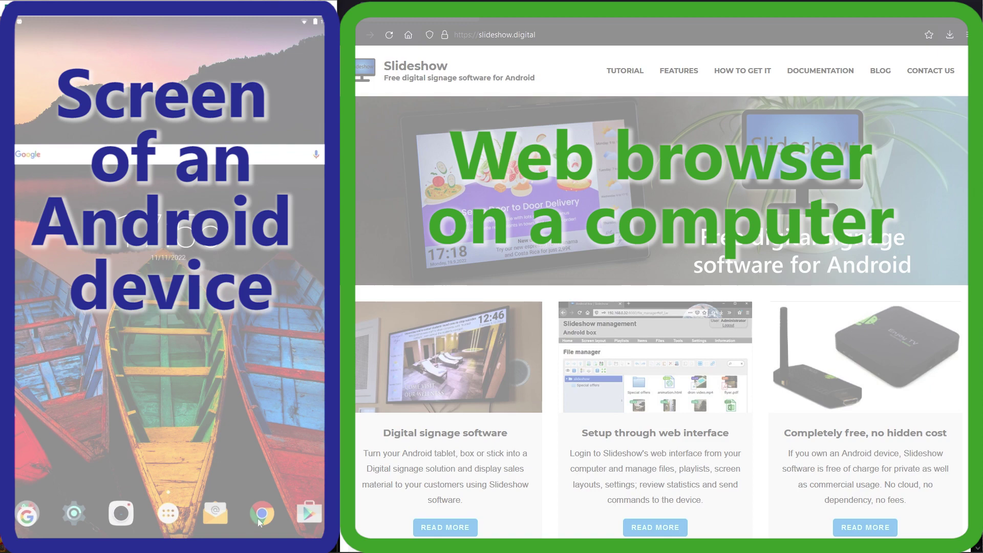
Step: Open the slideshow.digital website in Chrome on the tablet
{"action": "left_click", "coordinate": [260, 518]}
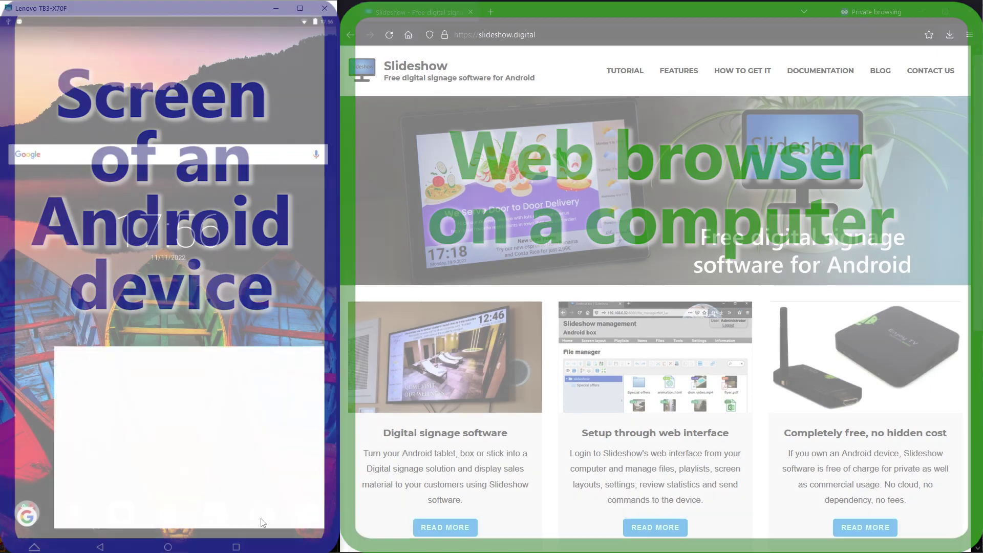
{"action": "left_click", "coordinate": [141, 55]}
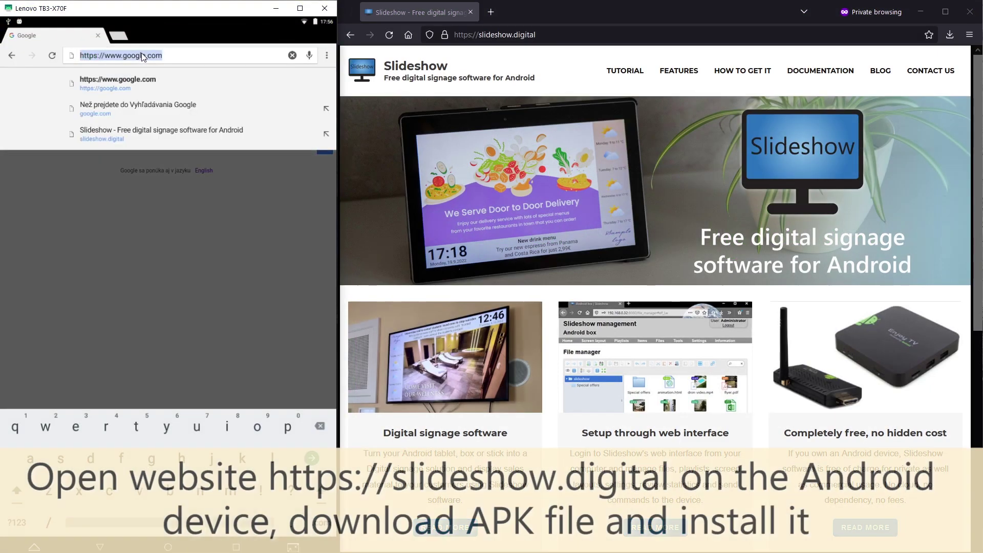
{"action": "type", "text": "slideshow.digital"}
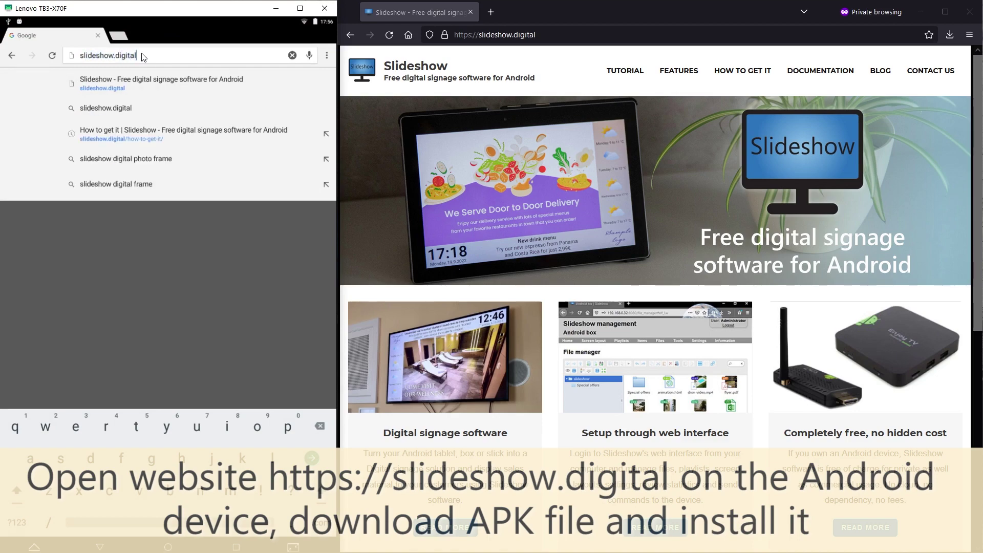
{"action": "key", "text": "Return"}
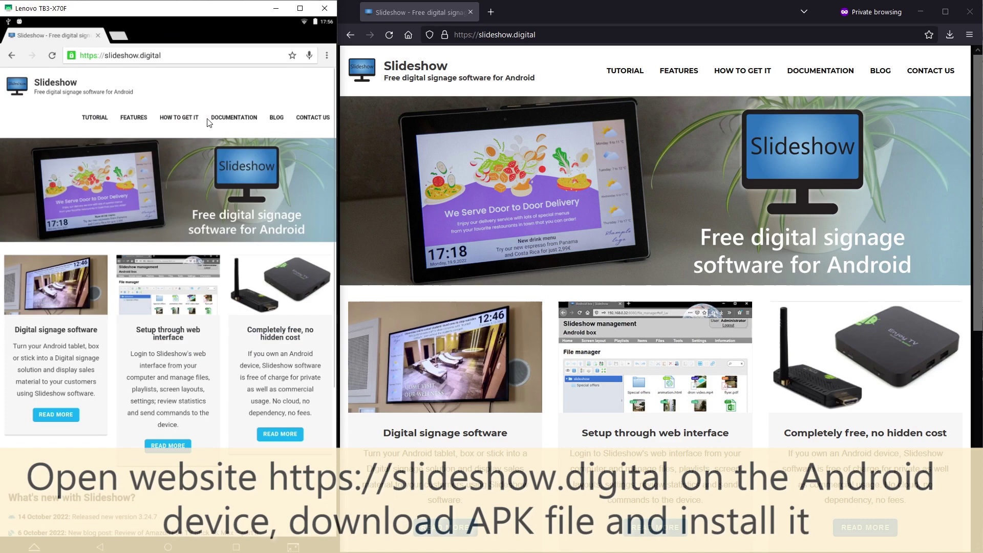
Step: Download the Slideshow APK from the HOW TO GET IT page, keep the file, and check the notifications
{"action": "left_click", "coordinate": [186, 121]}
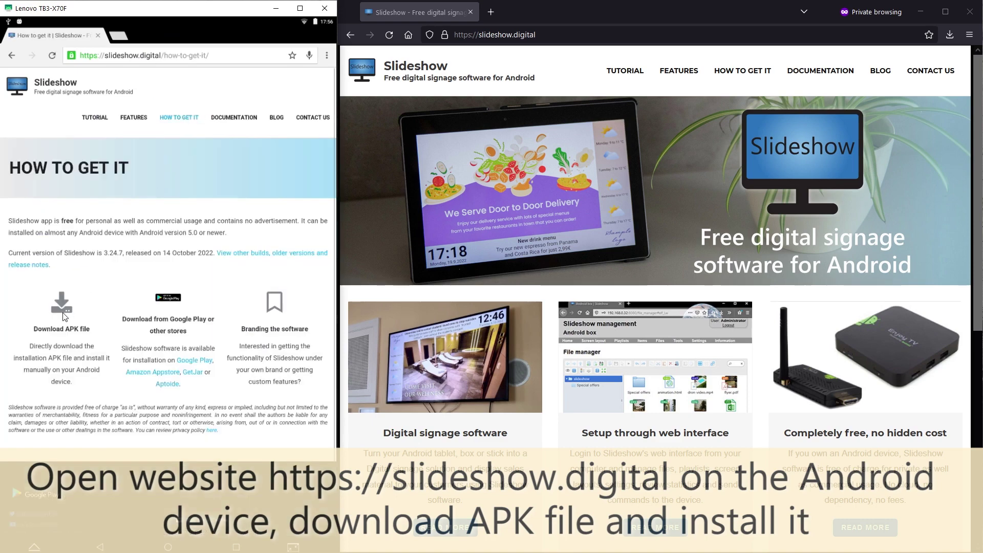
{"action": "left_click", "coordinate": [64, 312]}
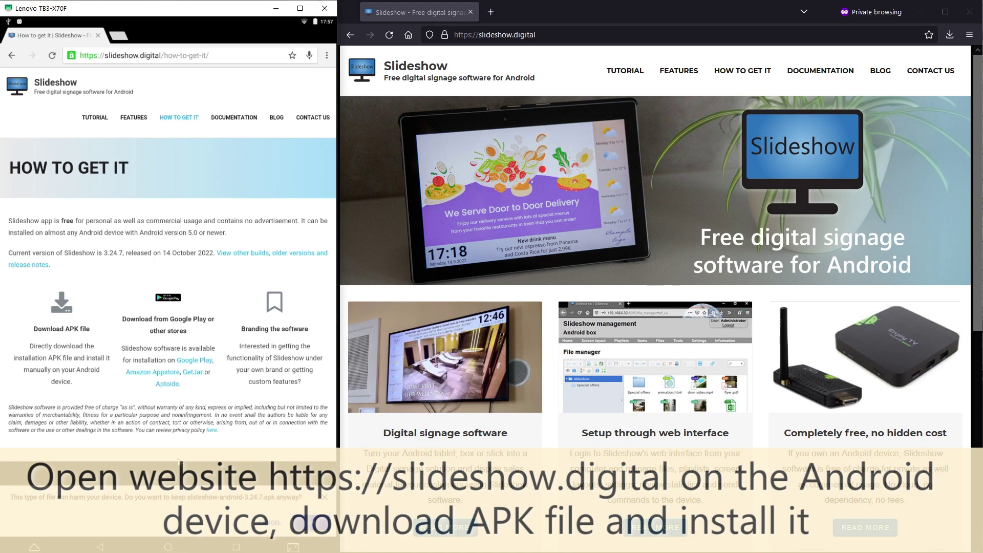
{"action": "left_click", "coordinate": [320, 526]}
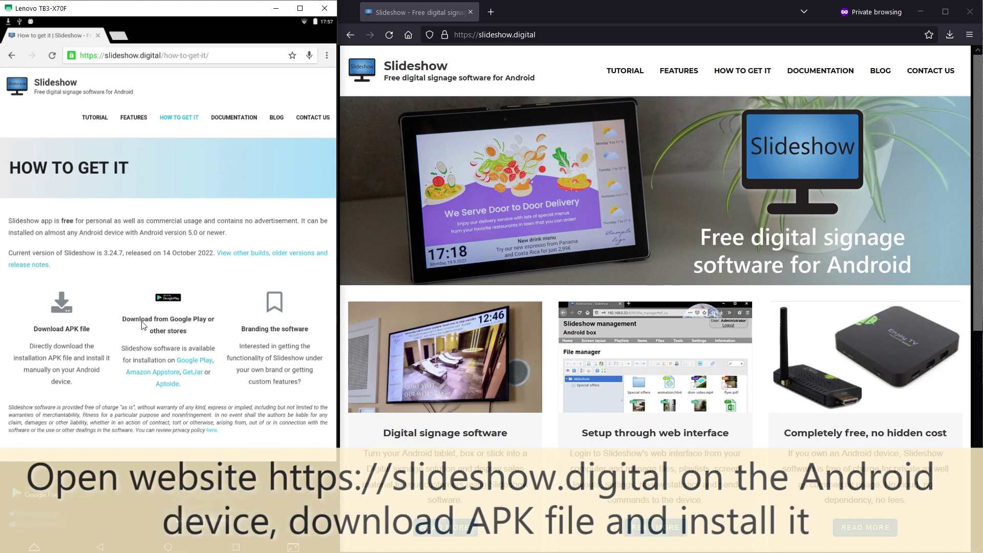
{"action": "left_click_drag", "start_coordinate": [41, 25], "coordinate": [47, 182]}
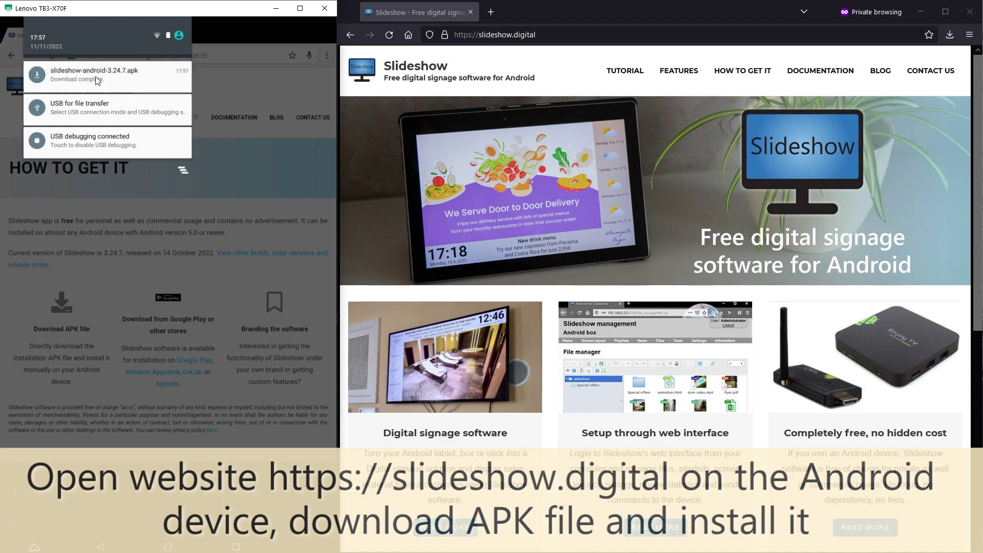
Step: Install slideshow-android-3.24.7.apk from the notification, open Slideshow and allow it storage access
{"action": "left_click", "coordinate": [96, 77]}
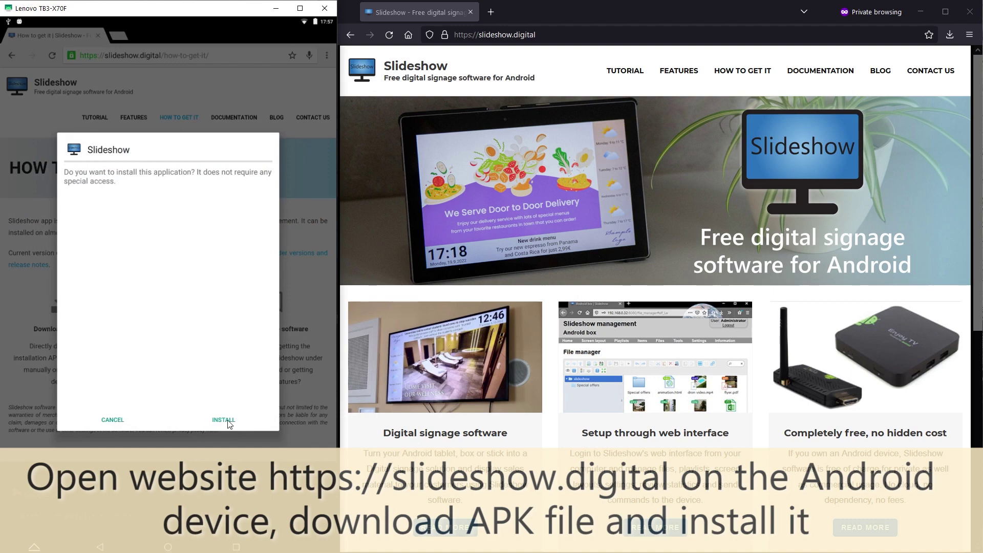
{"action": "left_click", "coordinate": [229, 423]}
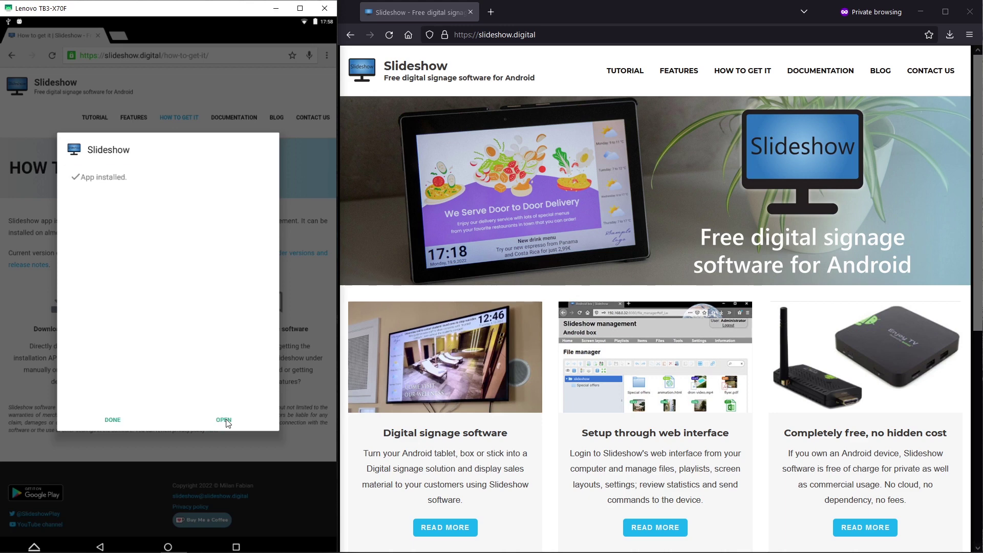
{"action": "left_click", "coordinate": [225, 420]}
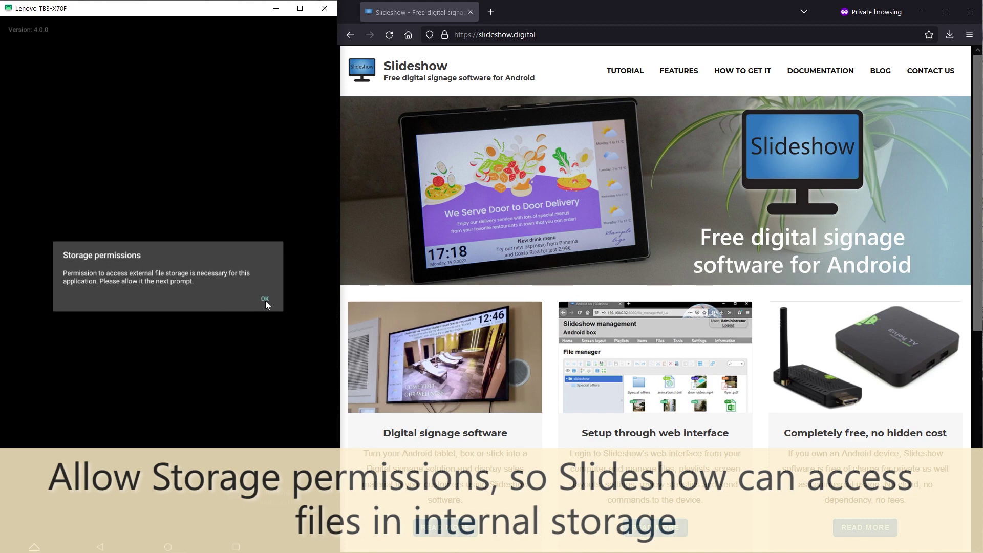
{"action": "left_click", "coordinate": [265, 302]}
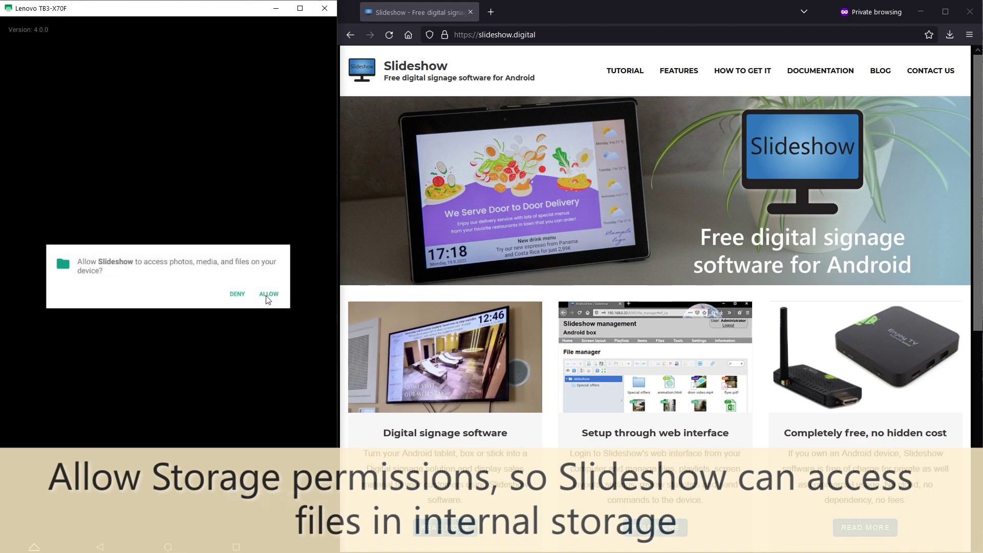
{"action": "left_click", "coordinate": [267, 296]}
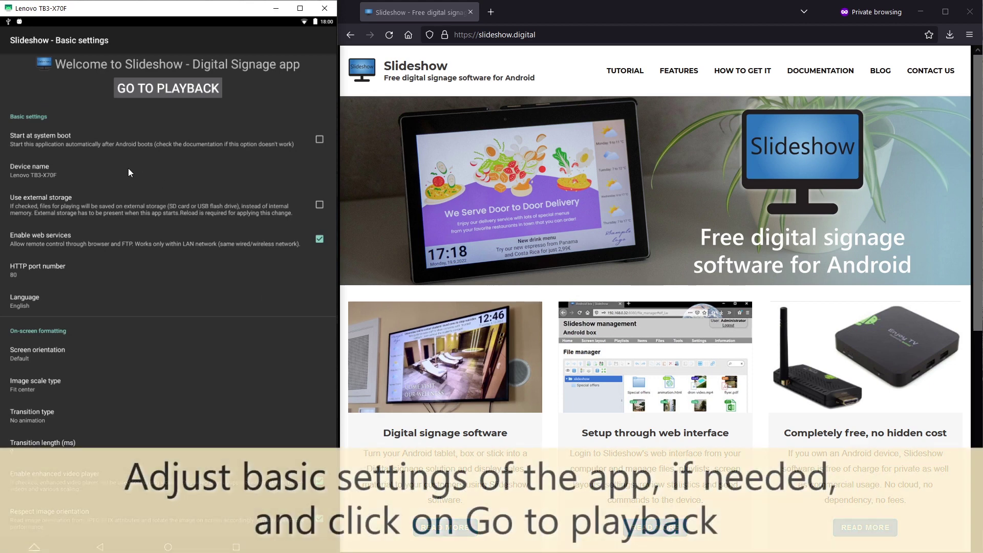
Step: Rename the device to 'Slideshow test device'
{"action": "left_click", "coordinate": [128, 168]}
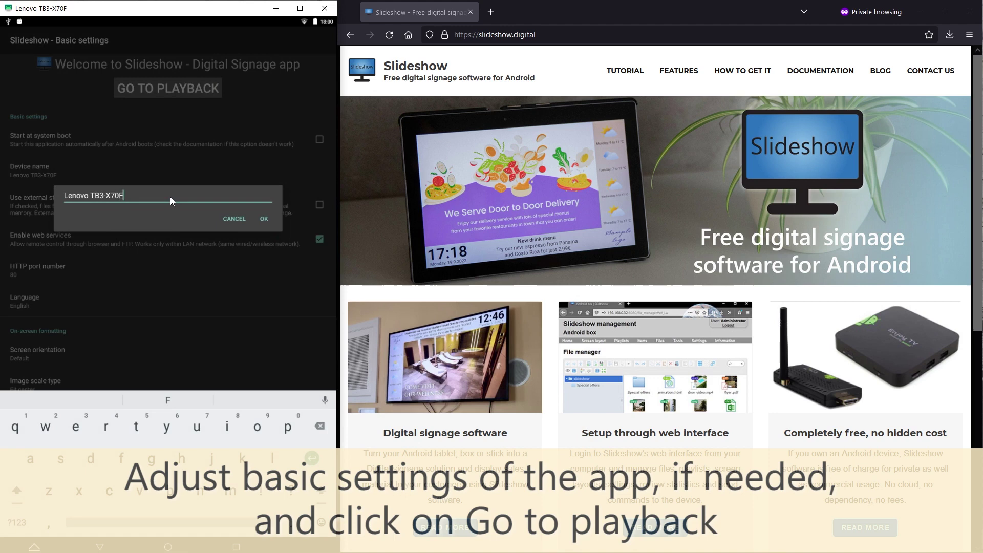
{"action": "key", "text": "BackSpace"}
{"action": "key", "text": "BackSpace"}
{"action": "key", "text": "BackSpace"}
{"action": "key", "text": "BackSpace"}
{"action": "key", "text": "BackSpace"}
{"action": "key", "text": "BackSpace"}
{"action": "key", "text": "BackSpace"}
{"action": "key", "text": "BackSpace"}
{"action": "key", "text": "BackSpace"}
{"action": "key", "text": "BackSpace"}
{"action": "key", "text": "BackSpace"}
{"action": "key", "text": "BackSpace"}
{"action": "key", "text": "BackSpace"}
{"action": "key", "text": "BackSpace"}
{"action": "key", "text": "BackSpace"}
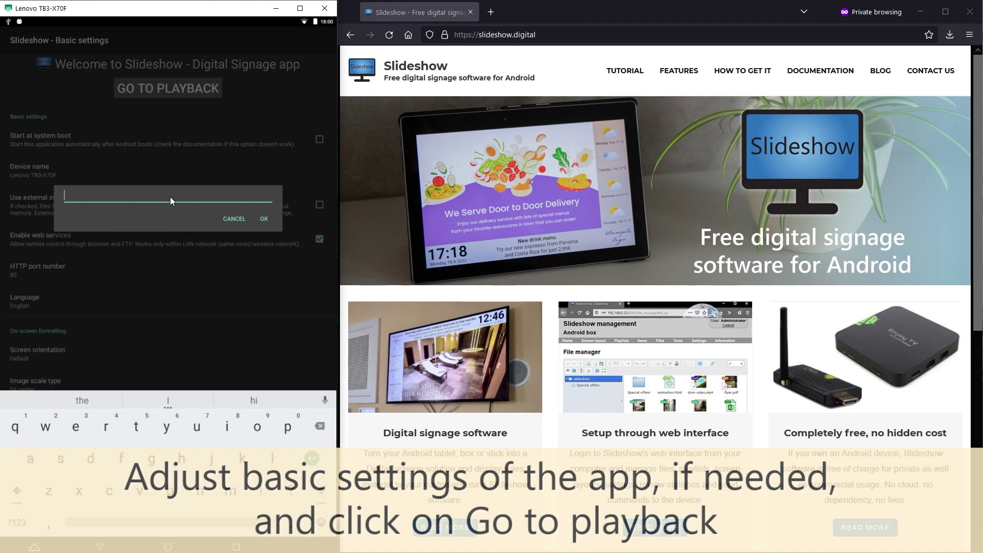
{"action": "type", "text": "Slideshow test device"}
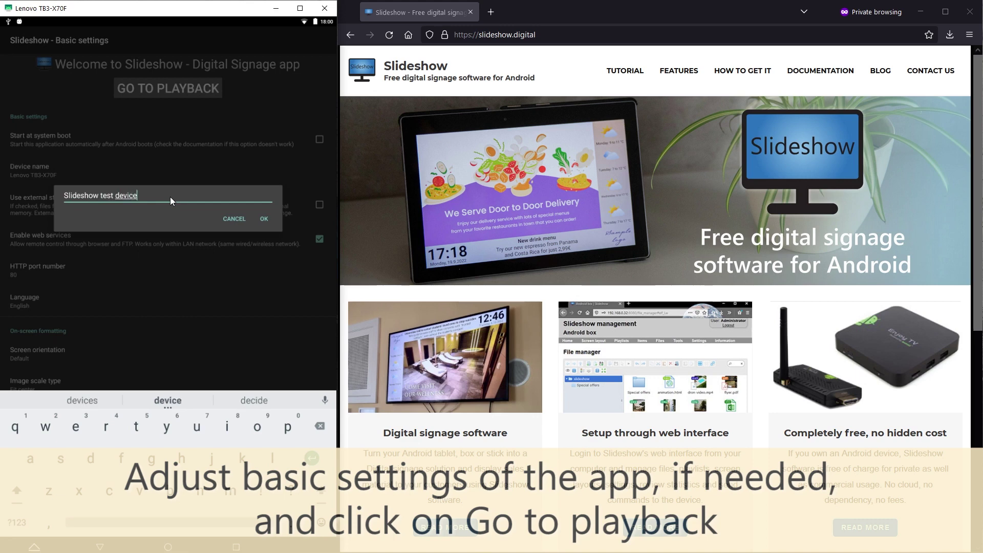
{"action": "left_click", "coordinate": [264, 220]}
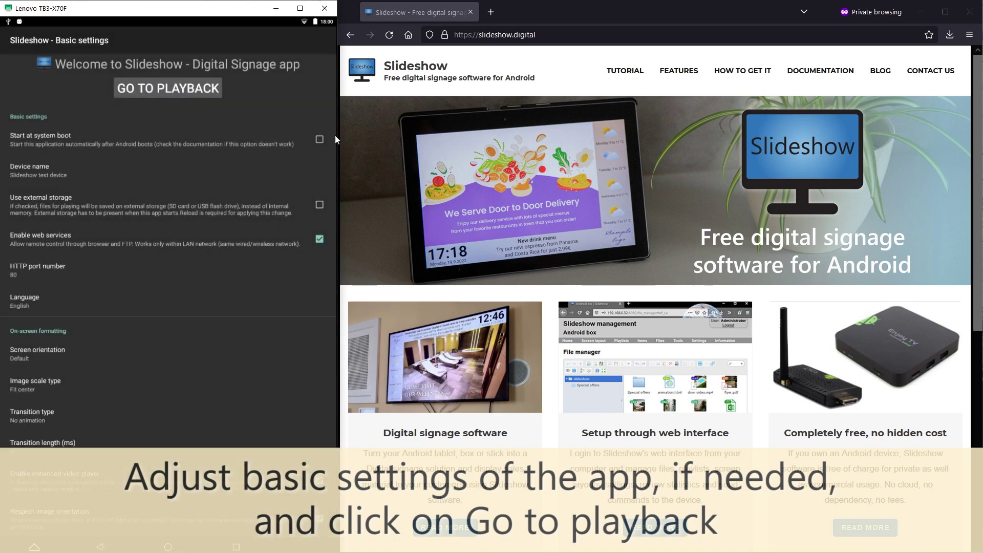
Step: Enable Start at system boot, allow drawing over other apps, and start playback
{"action": "left_click", "coordinate": [320, 139]}
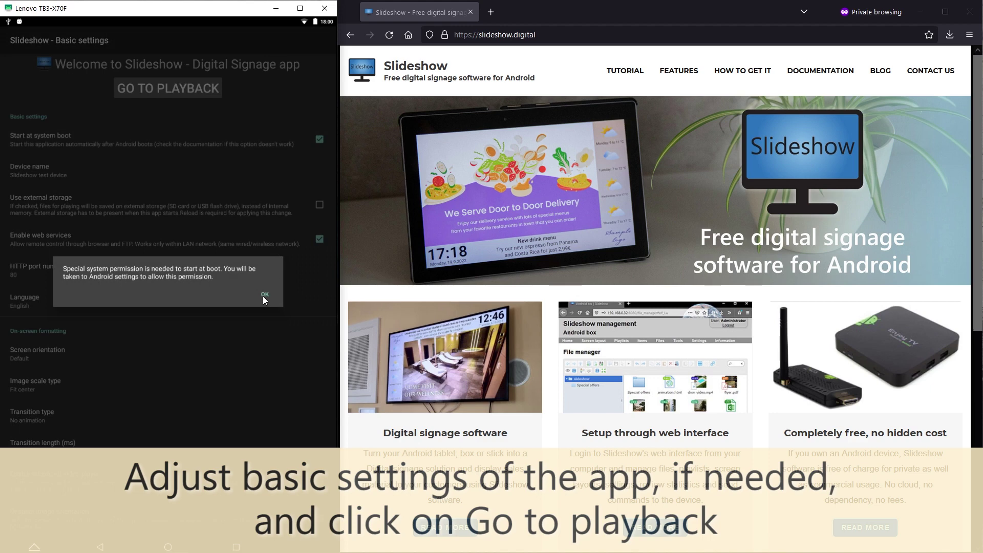
{"action": "left_click", "coordinate": [264, 295]}
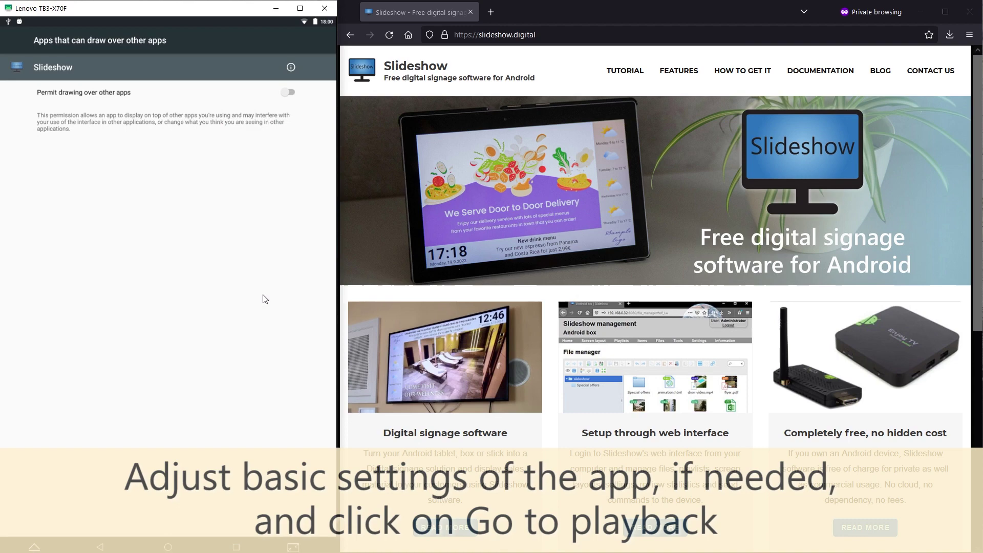
{"action": "left_click", "coordinate": [287, 92]}
{"action": "left_click", "coordinate": [100, 547]}
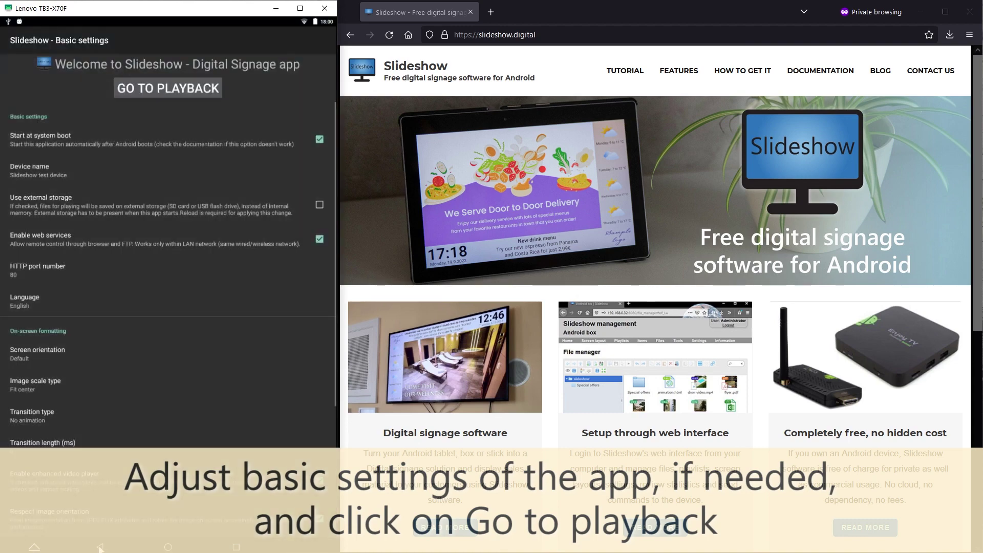
{"action": "left_click", "coordinate": [177, 90]}
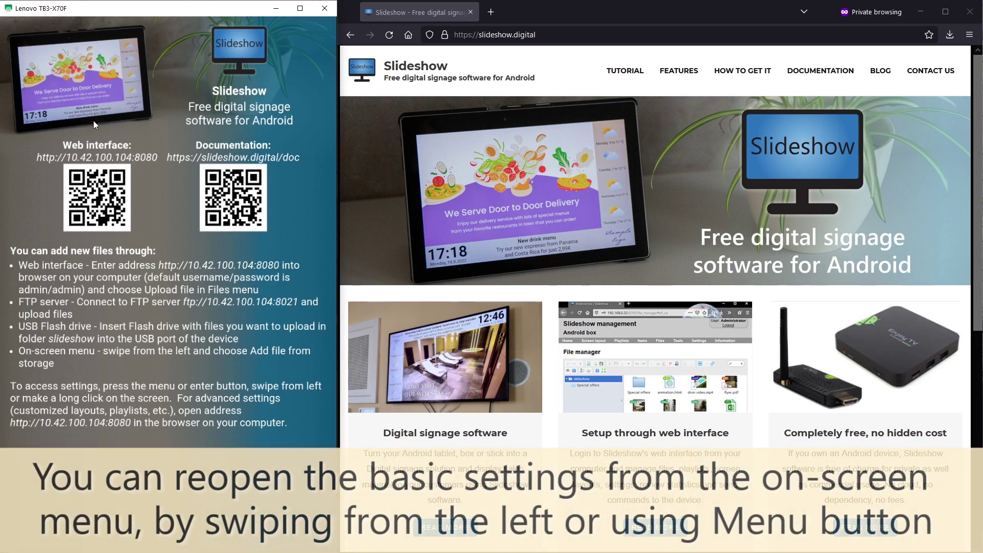
Step: From the side menu, view Basic settings and go back to playback
{"action": "left_click_drag", "start_coordinate": [6, 174], "coordinate": [139, 189]}
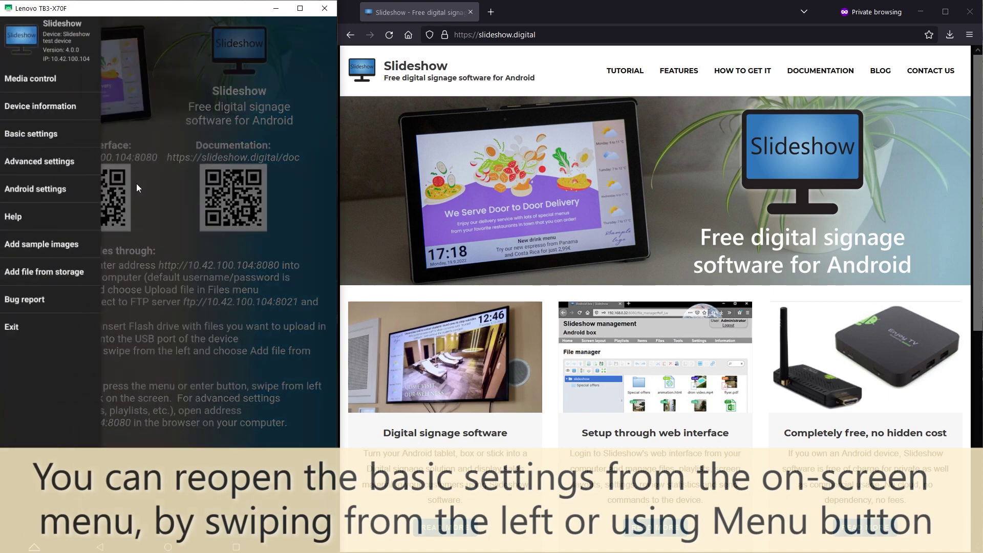
{"action": "left_click", "coordinate": [50, 135]}
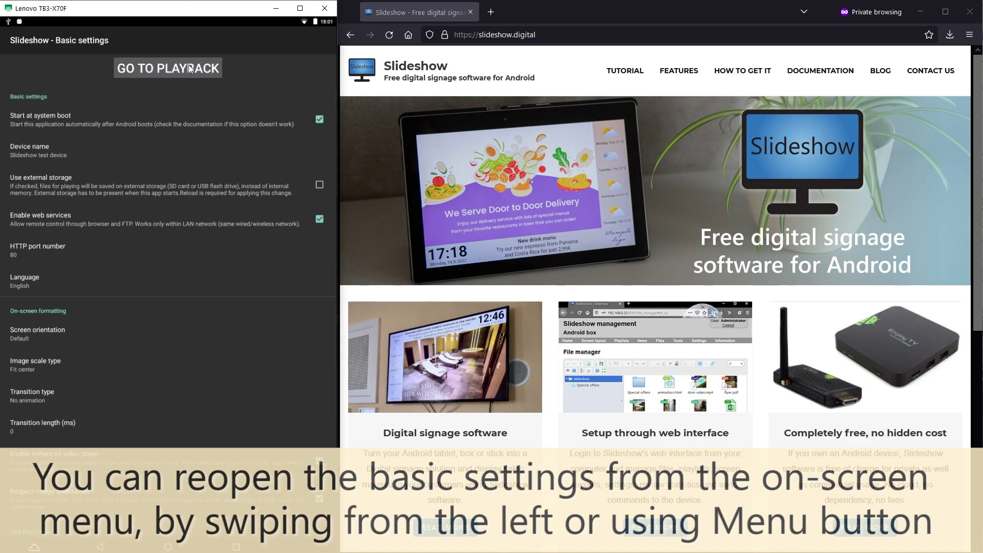
{"action": "left_click", "coordinate": [189, 68]}
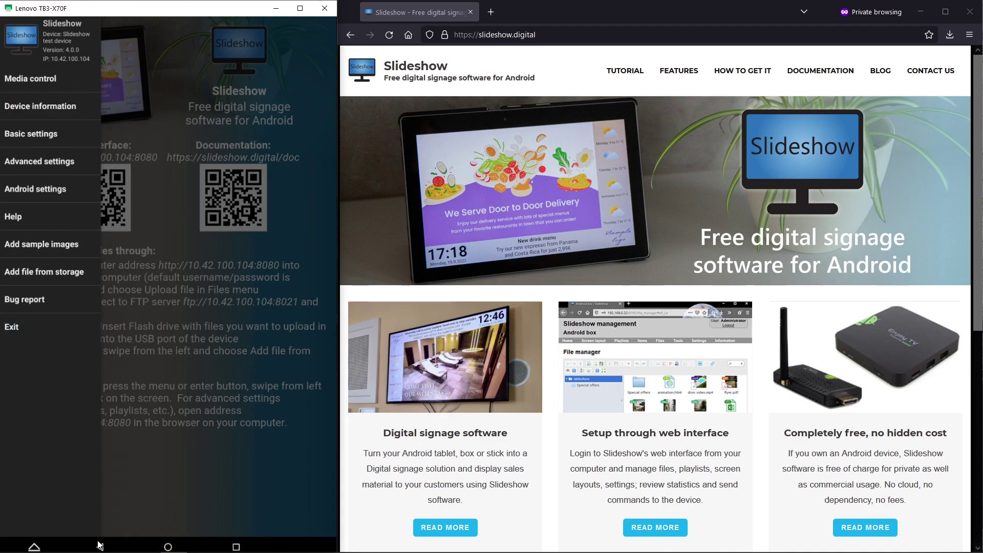
Step: Close the side menu and load 10.42.100.104:8080 in Firefox
{"action": "left_click", "coordinate": [99, 546]}
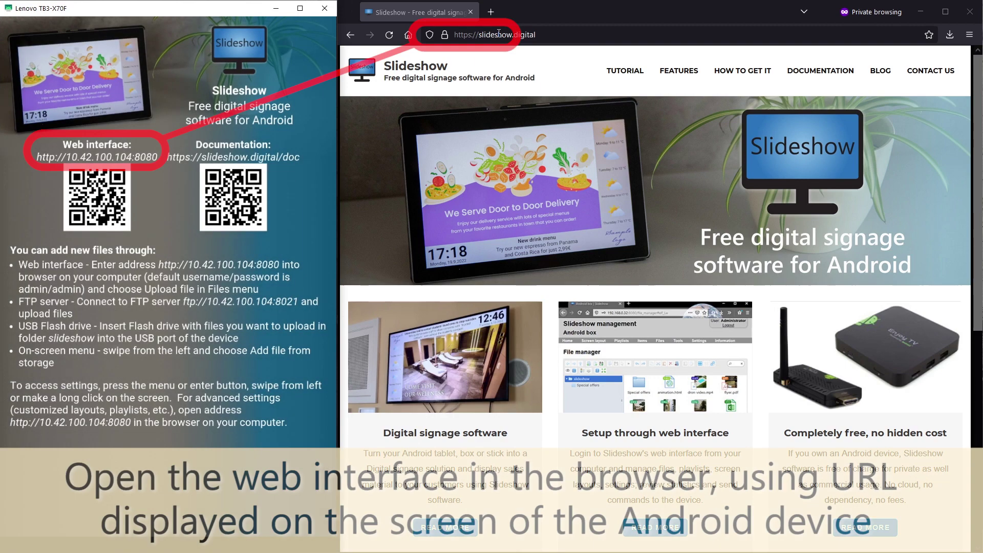
{"action": "left_click", "coordinate": [498, 33]}
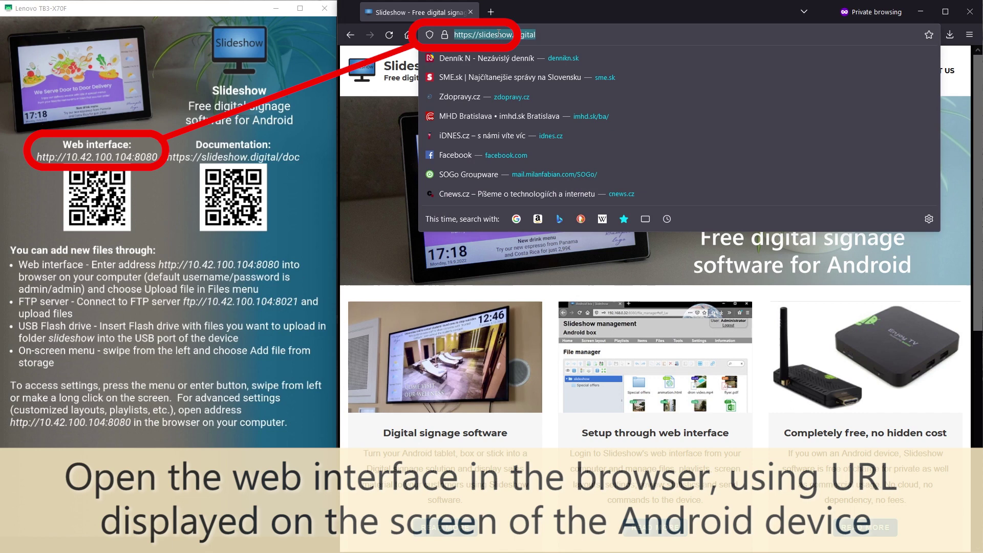
{"action": "type", "text": "10.42.10"}
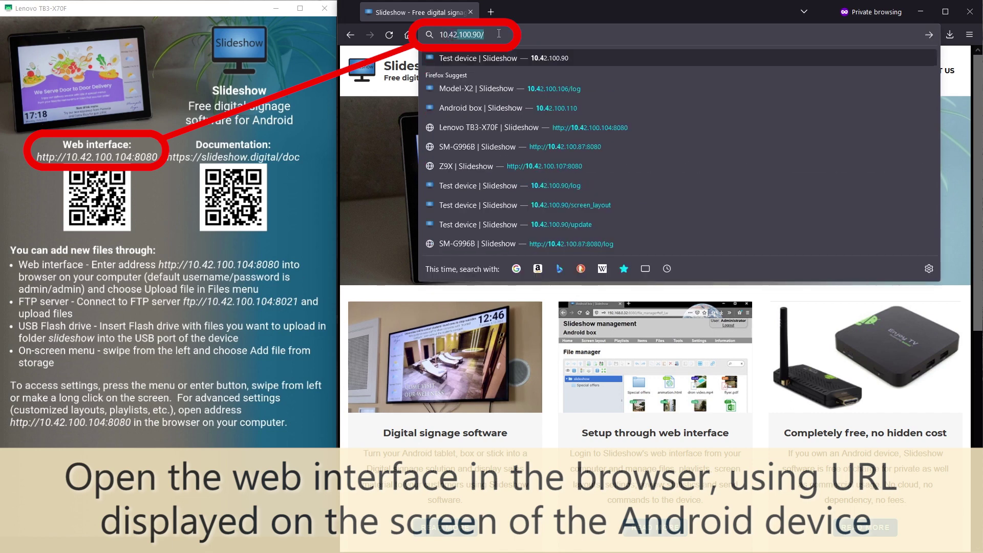
{"action": "type", "text": "0.104:8080"}
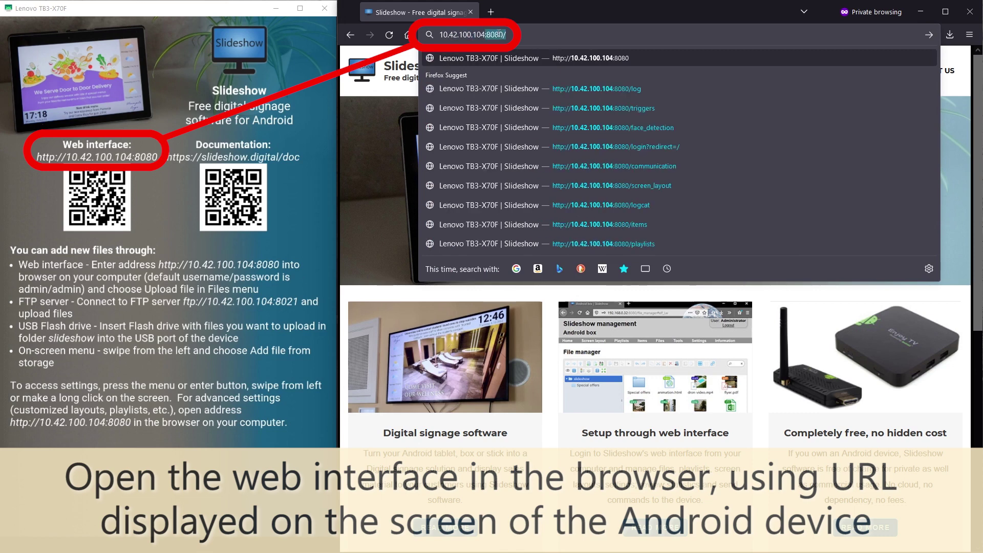
{"action": "key", "text": "Return"}
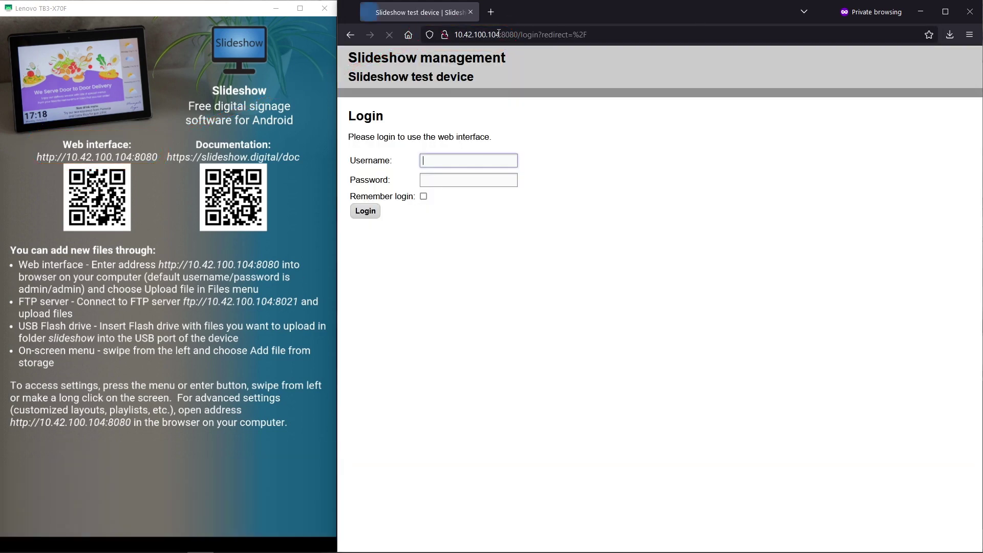
Step: Fill in the login username and password
{"action": "type", "text": "admin"}
{"action": "key", "text": "Tab"}
{"action": "type", "text": "admi"}
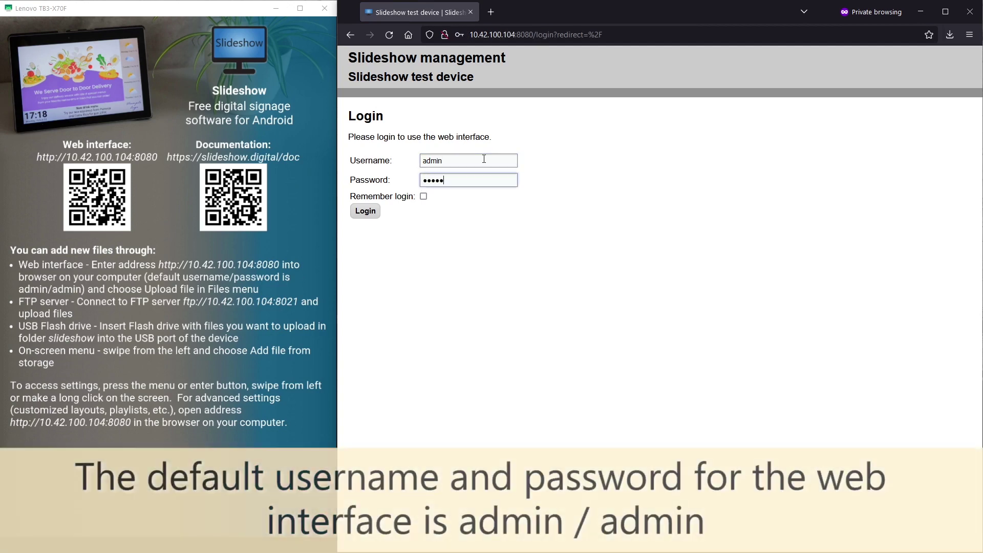
{"action": "type", "text": "n"}
Step: Log in with Remember login ticked and go to the File manager
{"action": "left_click", "coordinate": [423, 196]}
{"action": "left_click", "coordinate": [364, 212]}
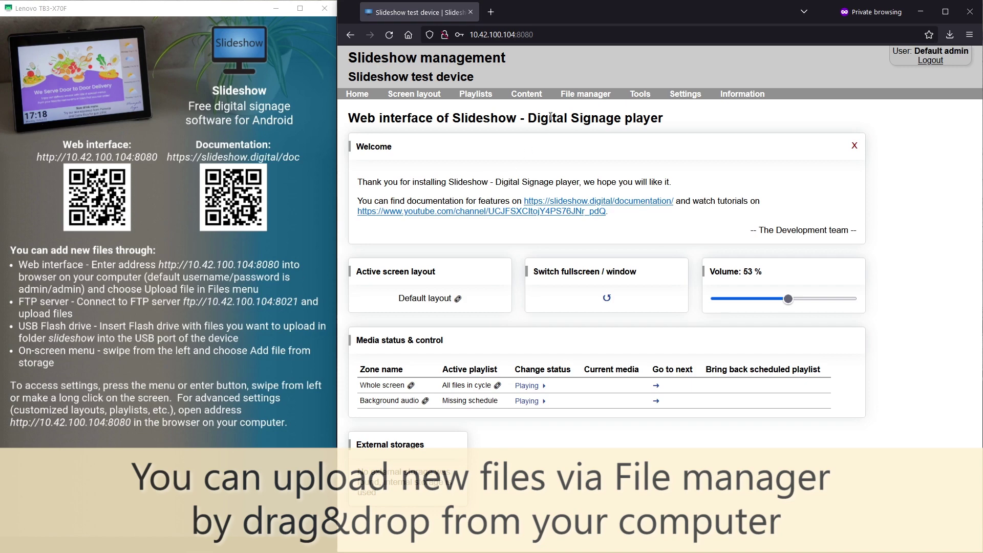
{"action": "left_click", "coordinate": [578, 98]}
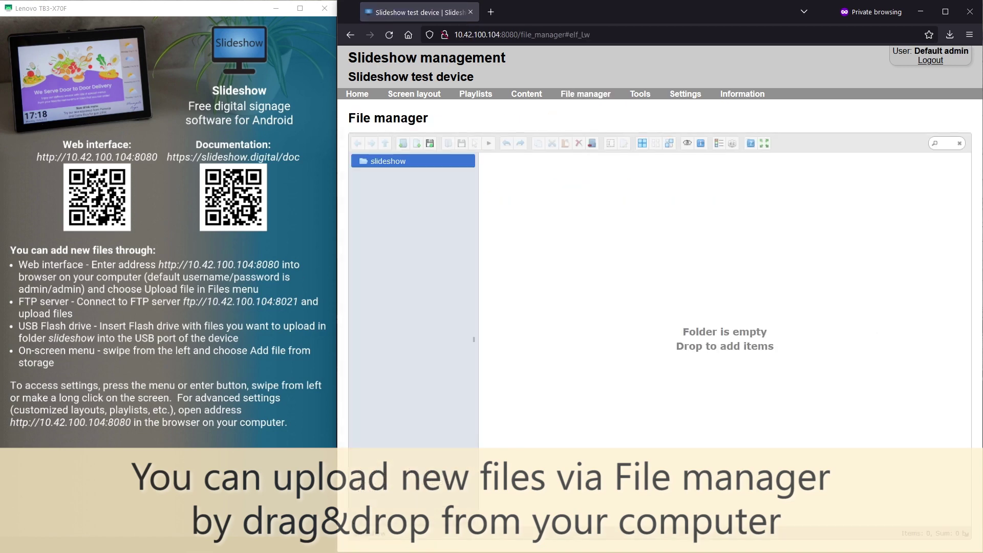
Step: Drag bamboo.jpg, landscape.jpg and skyscraper.jpg from Explorer into the slideshow folder
{"action": "key", "text": "alt+Tab"}
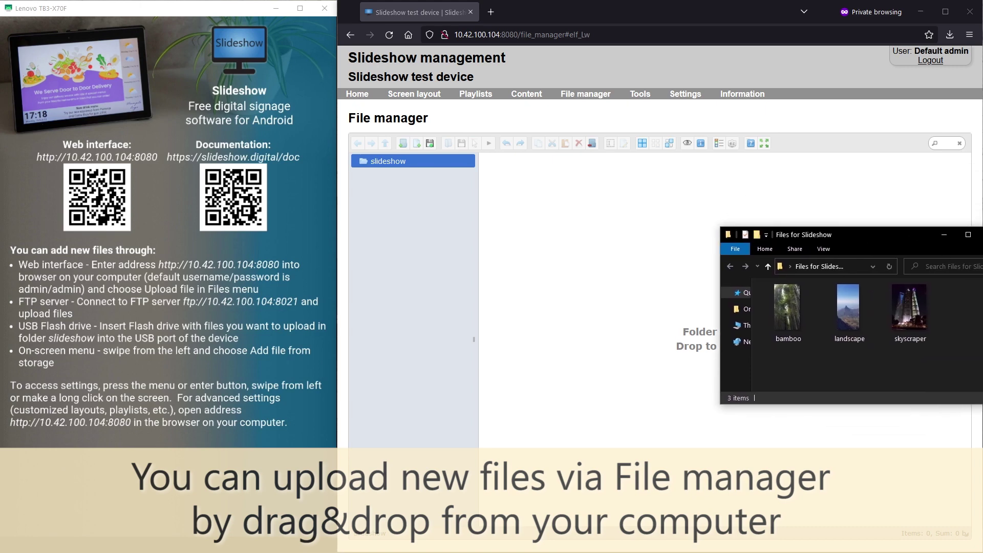
{"action": "left_click_drag", "start_coordinate": [916, 354], "coordinate": [661, 284]}
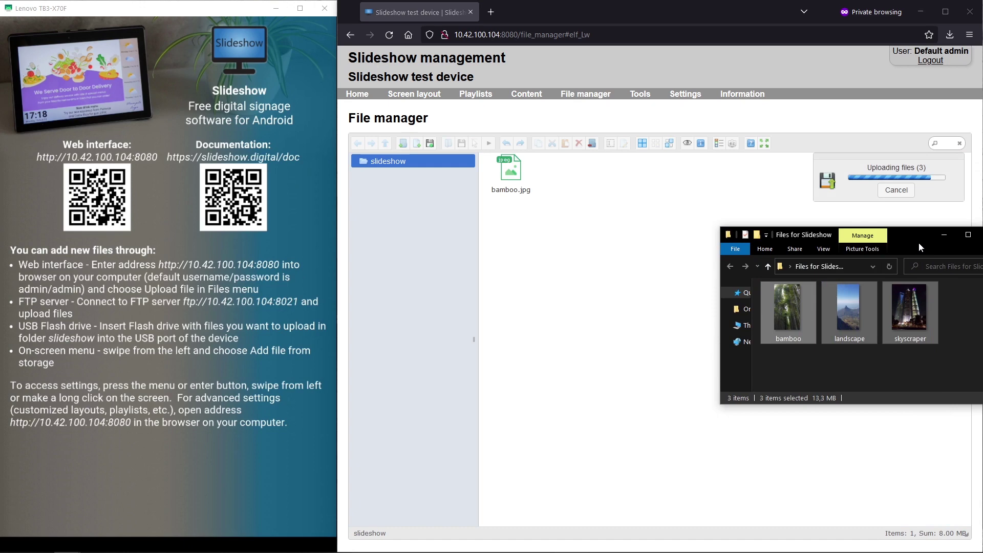
{"action": "left_click_drag", "start_coordinate": [919, 242], "coordinate": [982, 242]}
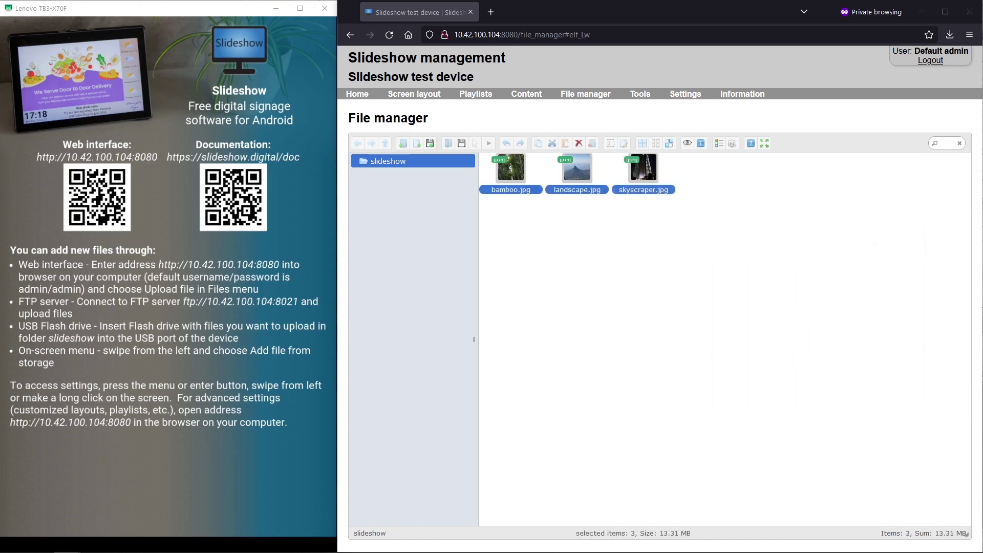
Step: Set Image scale type to Center crop in Device settings and save
{"action": "mouse_move", "coordinate": [654, 102]}
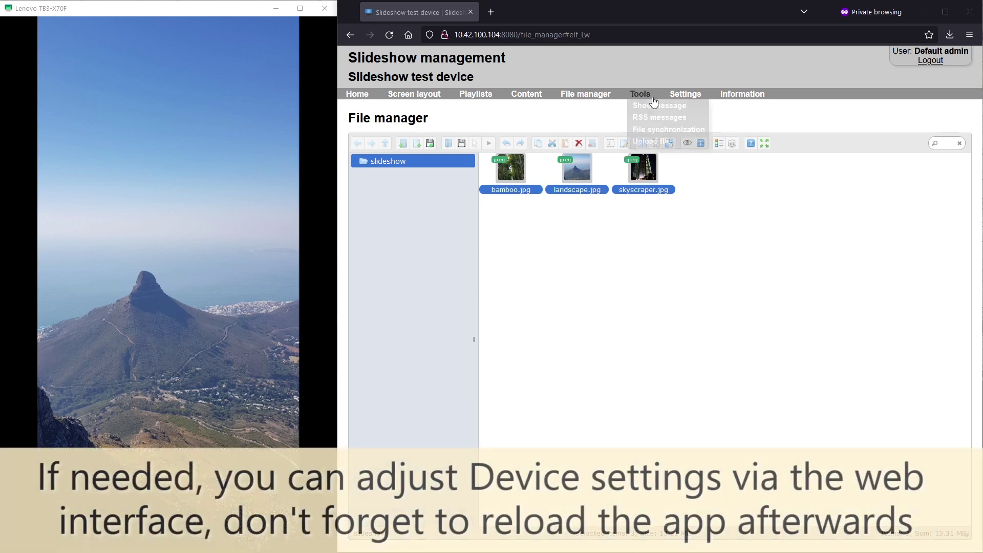
{"action": "left_click", "coordinate": [682, 105]}
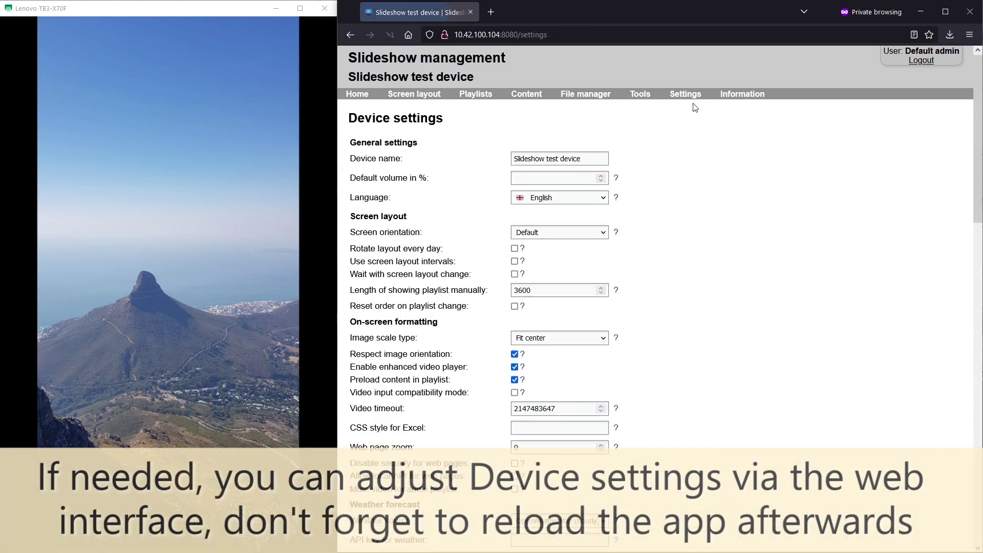
{"action": "left_click", "coordinate": [569, 340]}
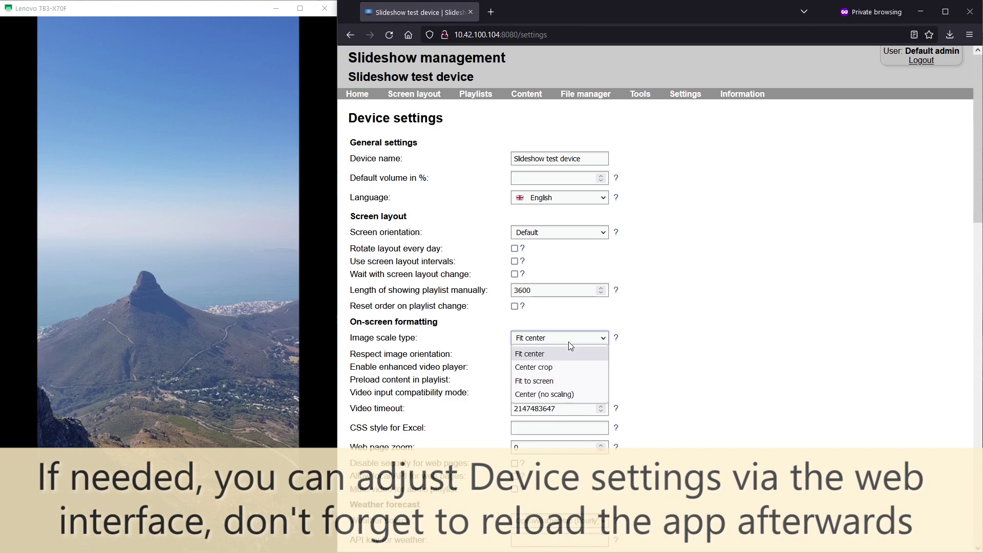
{"action": "left_click", "coordinate": [568, 368]}
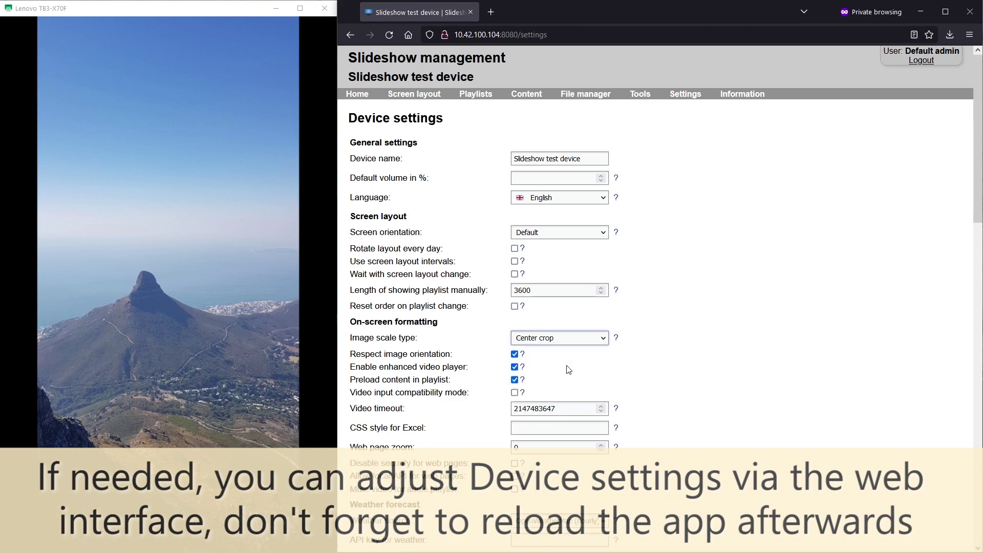
{"action": "scroll", "coordinate": [538, 358], "scroll_direction": "down", "scroll_amount": 20}
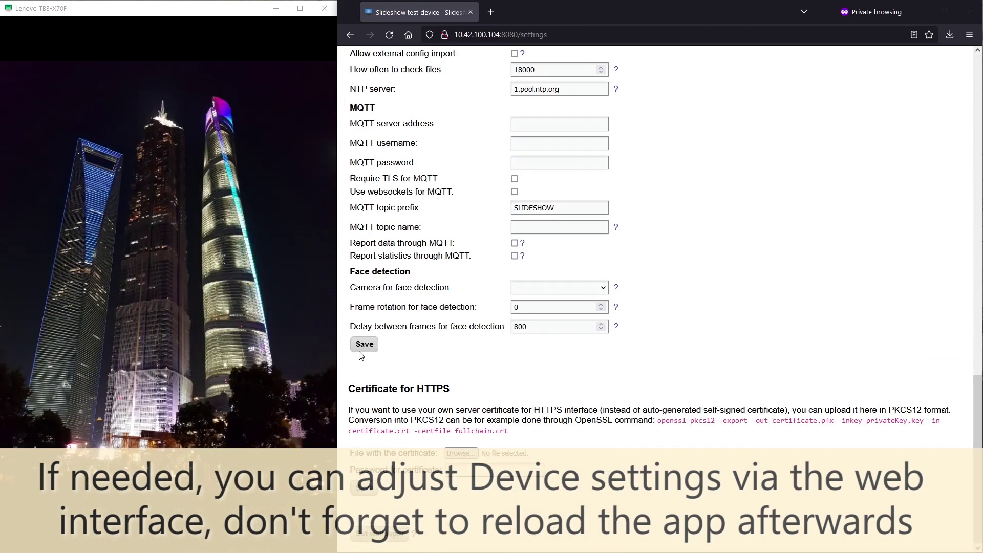
{"action": "left_click", "coordinate": [362, 345]}
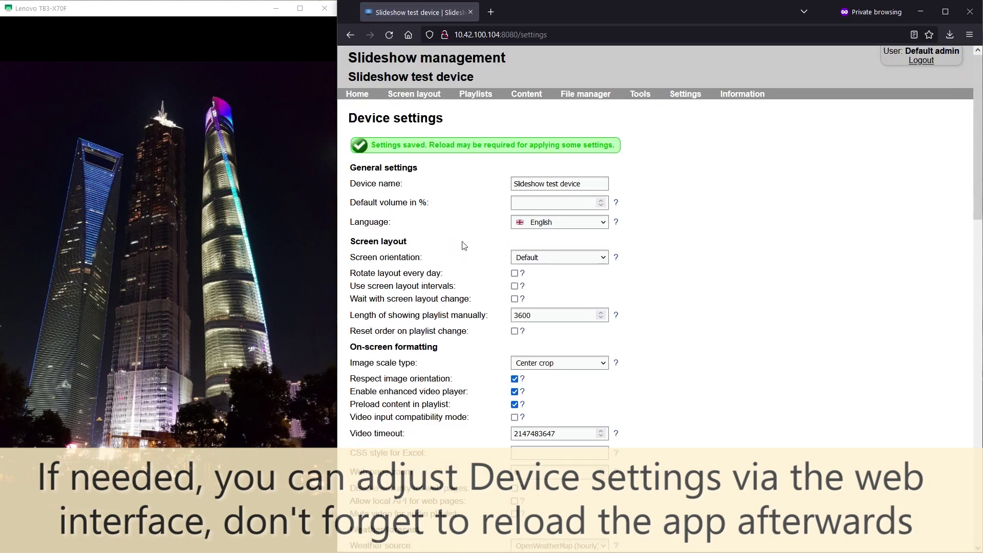
Step: Reload the player application from the Reboot / reload page
{"action": "mouse_move", "coordinate": [685, 97]}
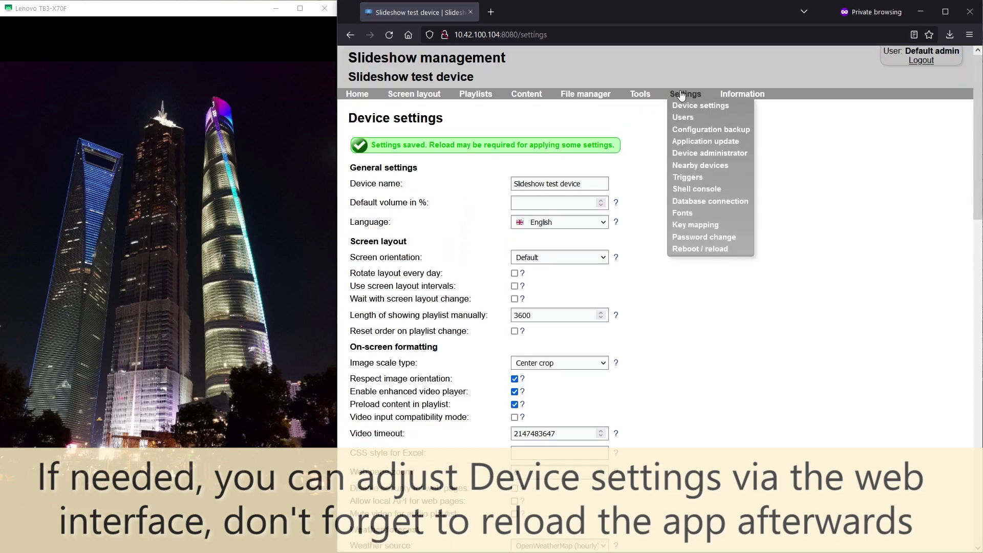
{"action": "left_click", "coordinate": [689, 248]}
{"action": "left_click", "coordinate": [568, 140]}
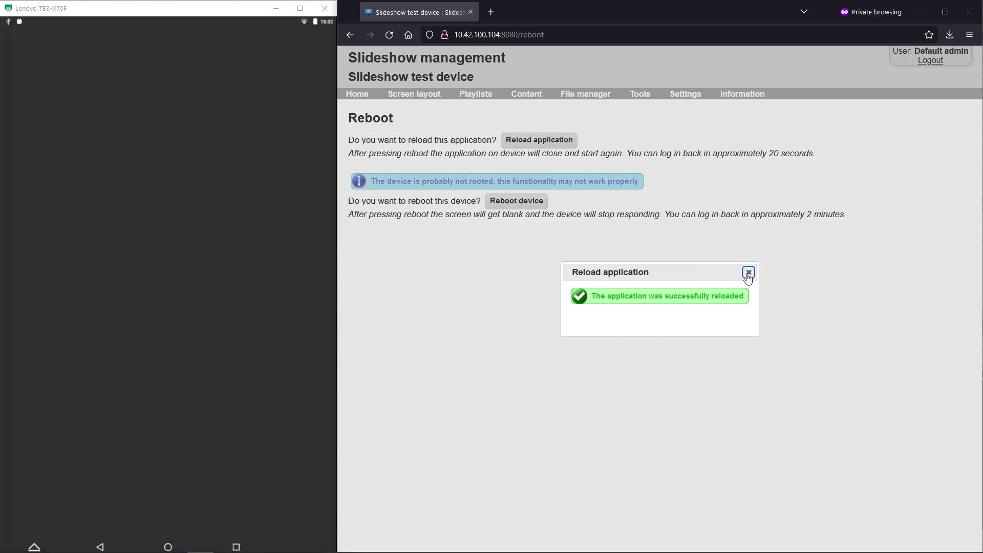
{"action": "left_click", "coordinate": [748, 272]}
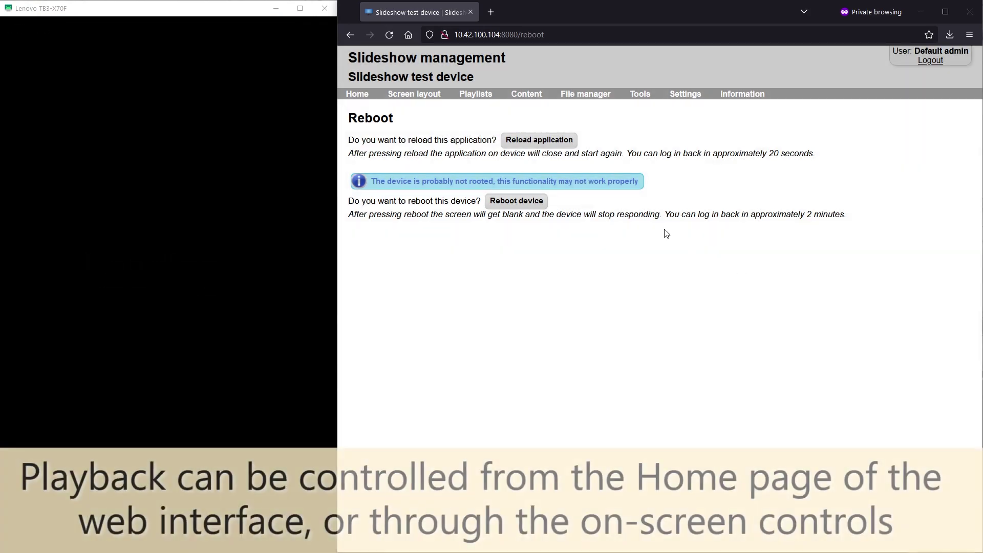
Step: From Home, advance the Whole screen playback six times until landscape.jpg shows
{"action": "left_click", "coordinate": [373, 94]}
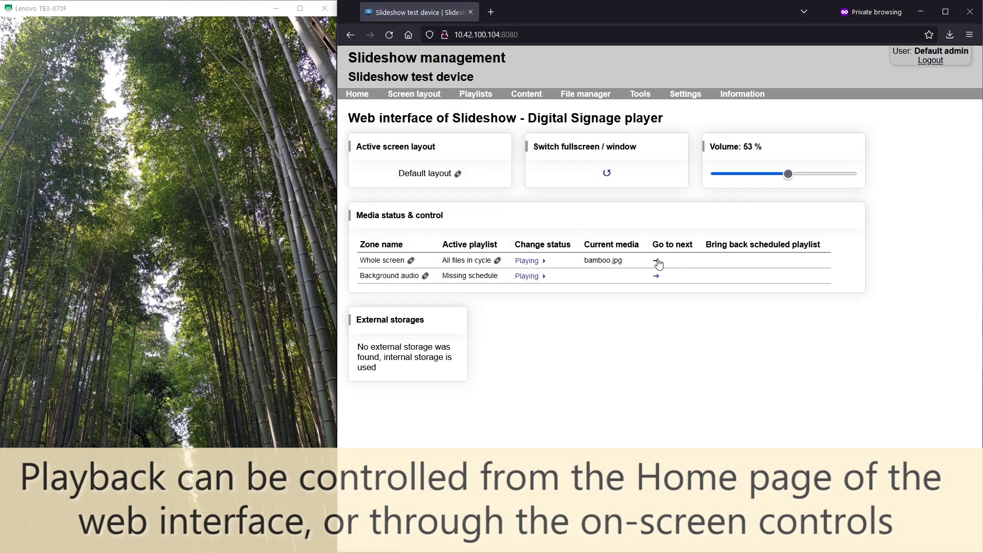
{"action": "left_click", "coordinate": [657, 262]}
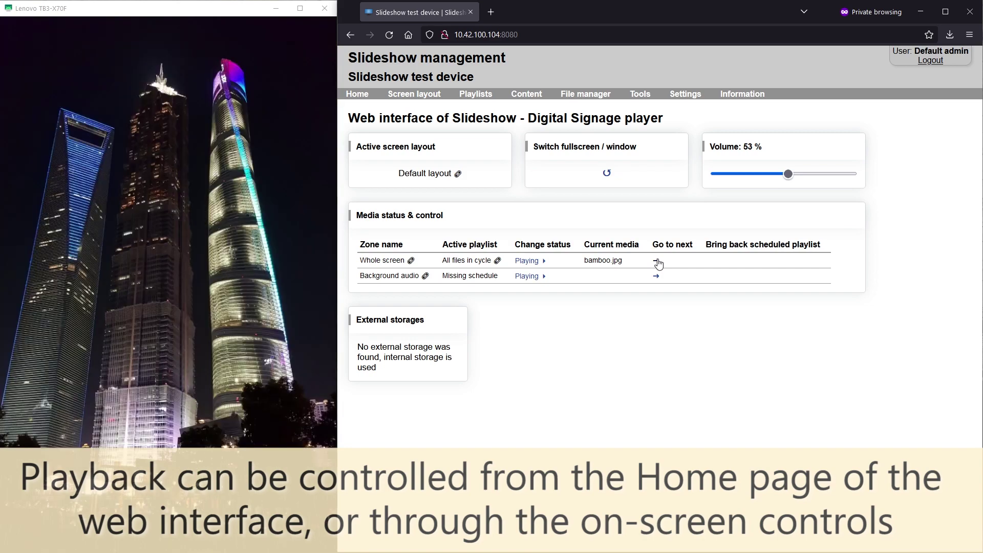
{"action": "left_click", "coordinate": [658, 261]}
{"action": "left_click", "coordinate": [658, 262]}
{"action": "left_click", "coordinate": [658, 262]}
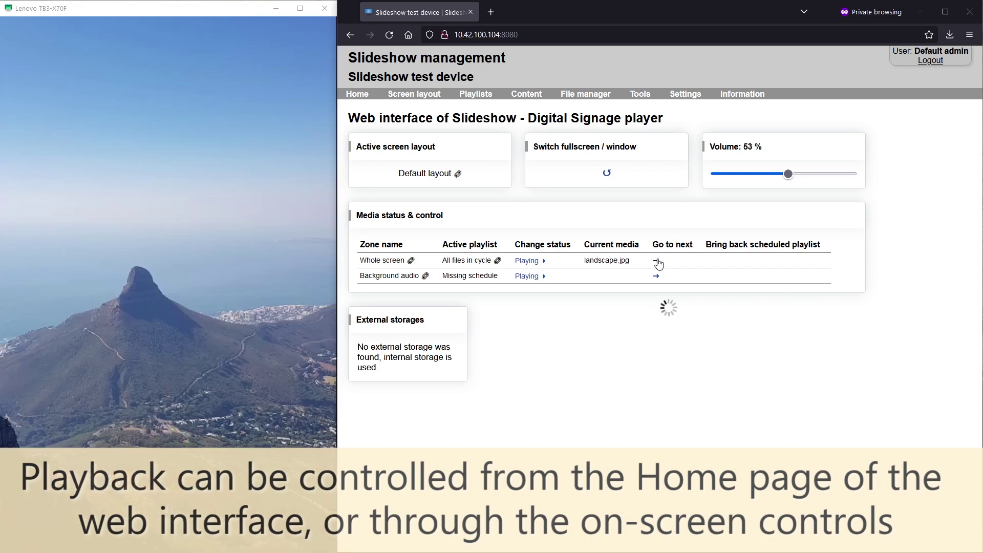
{"action": "left_click", "coordinate": [658, 261]}
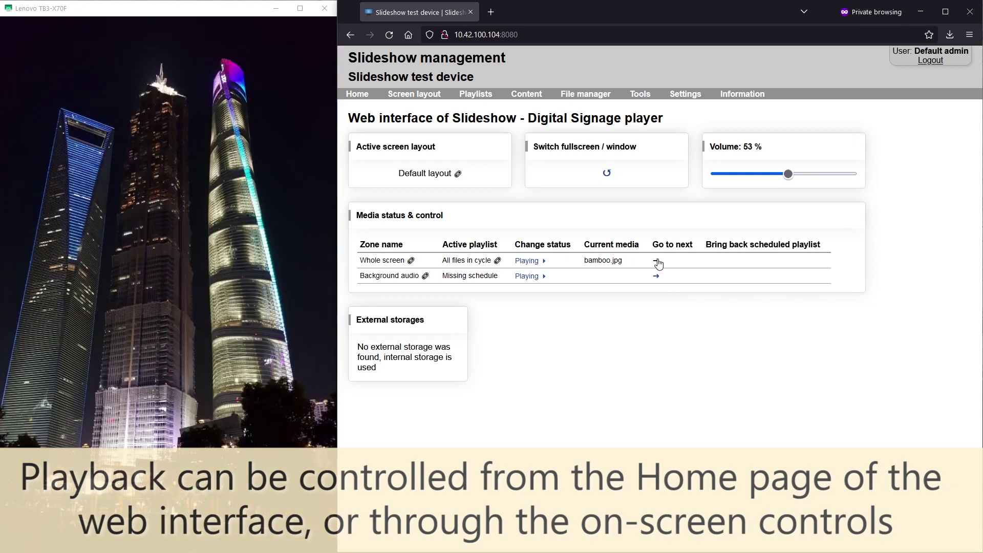
{"action": "left_click", "coordinate": [657, 261]}
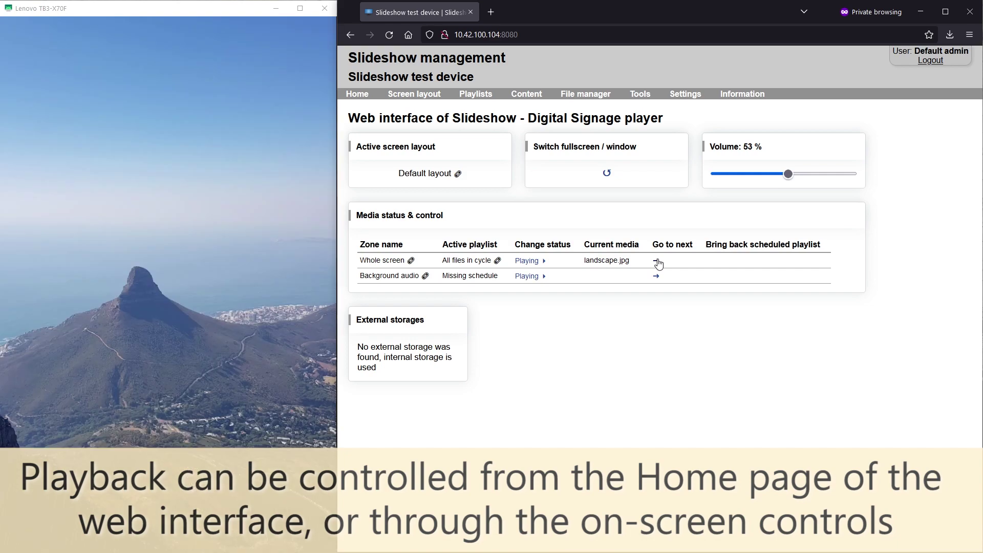
{"action": "left_click", "coordinate": [331, 254]}
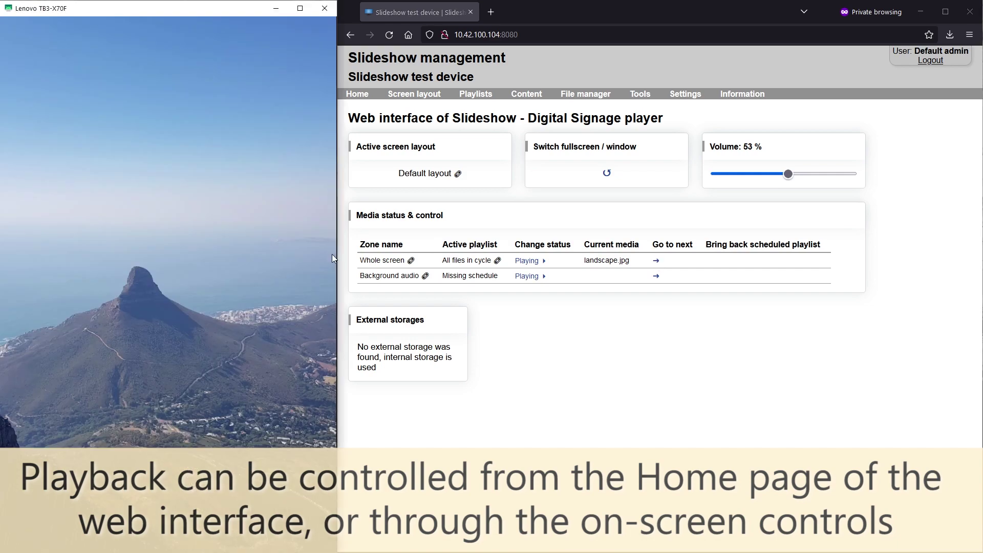
Step: Show the player's on-screen controls and press next four times to skip images
{"action": "left_click", "coordinate": [265, 257]}
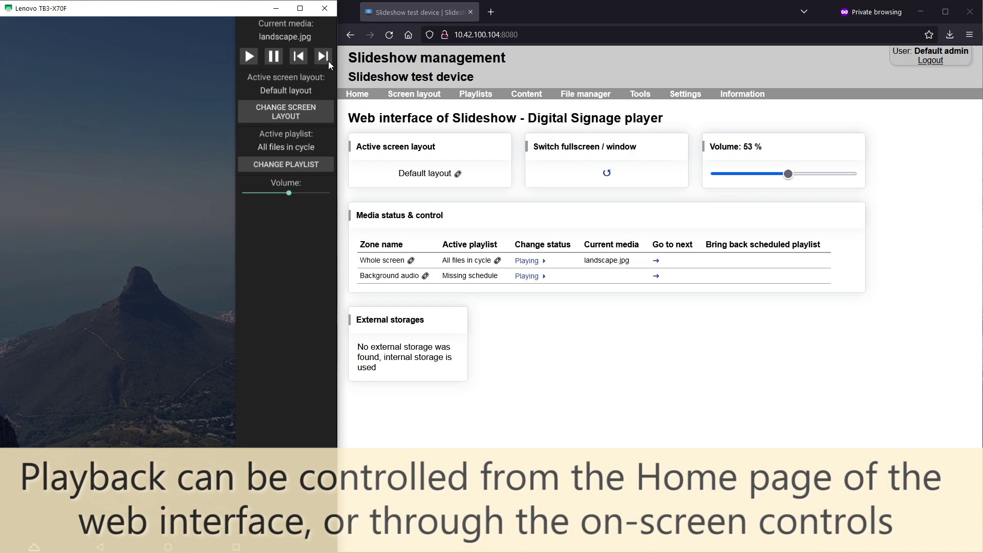
{"action": "left_click", "coordinate": [329, 61]}
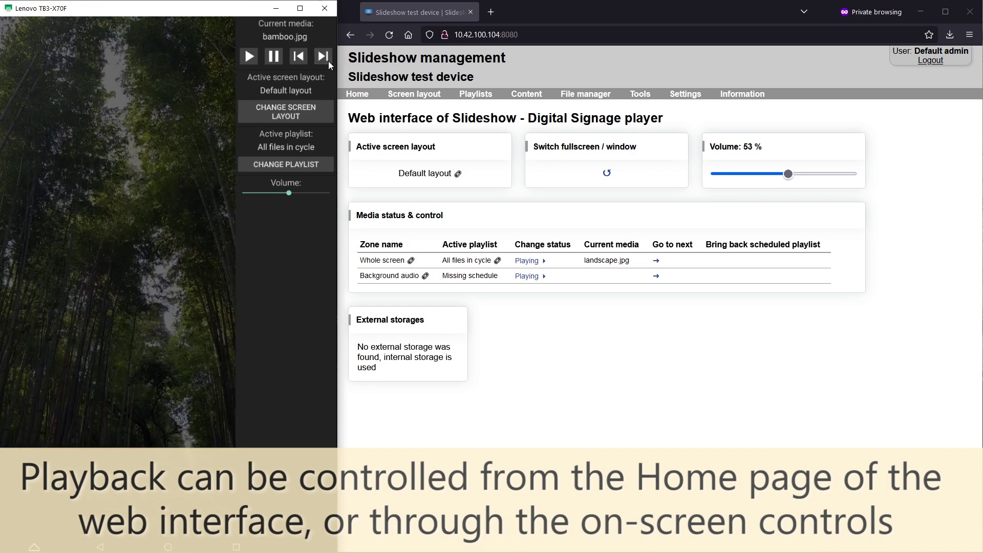
{"action": "left_click", "coordinate": [328, 61]}
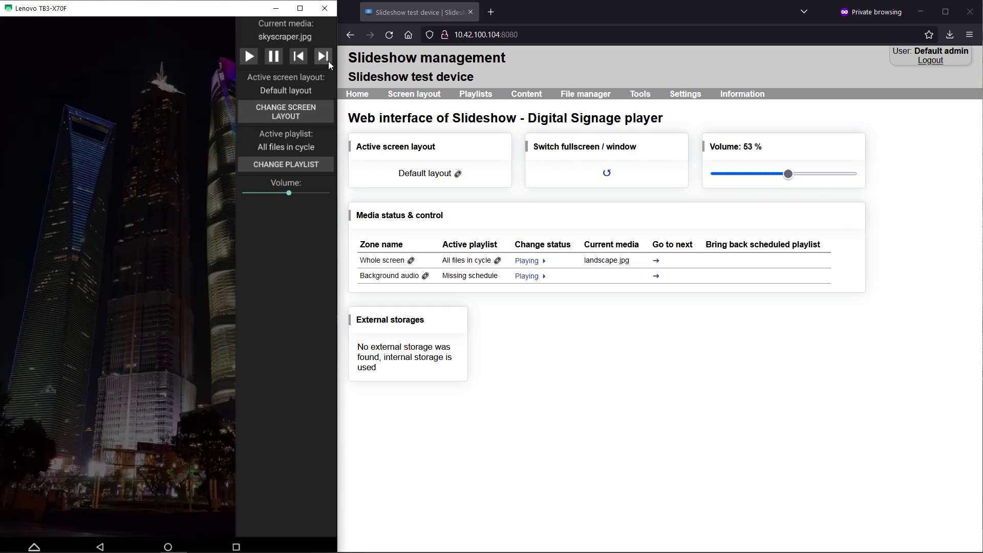
{"action": "left_click", "coordinate": [328, 60]}
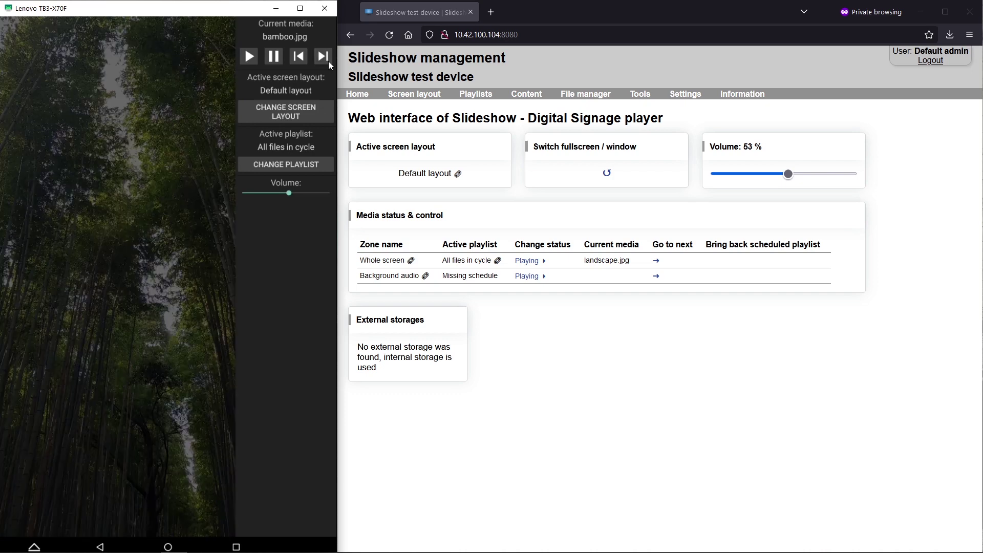
{"action": "left_click", "coordinate": [328, 60]}
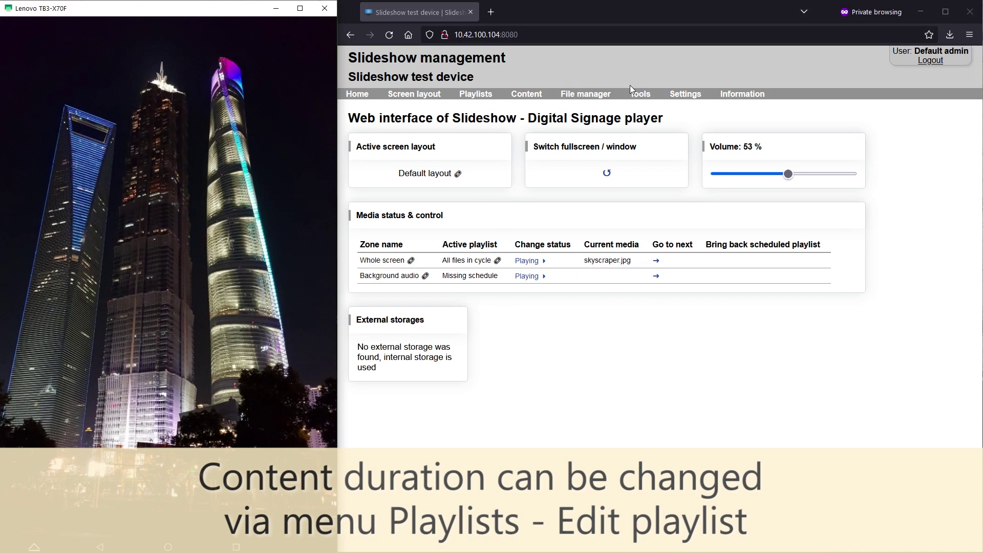
Step: Change the All files in cycle playlist's content duration from 10 to 2 seconds and save
{"action": "left_click", "coordinate": [486, 95]}
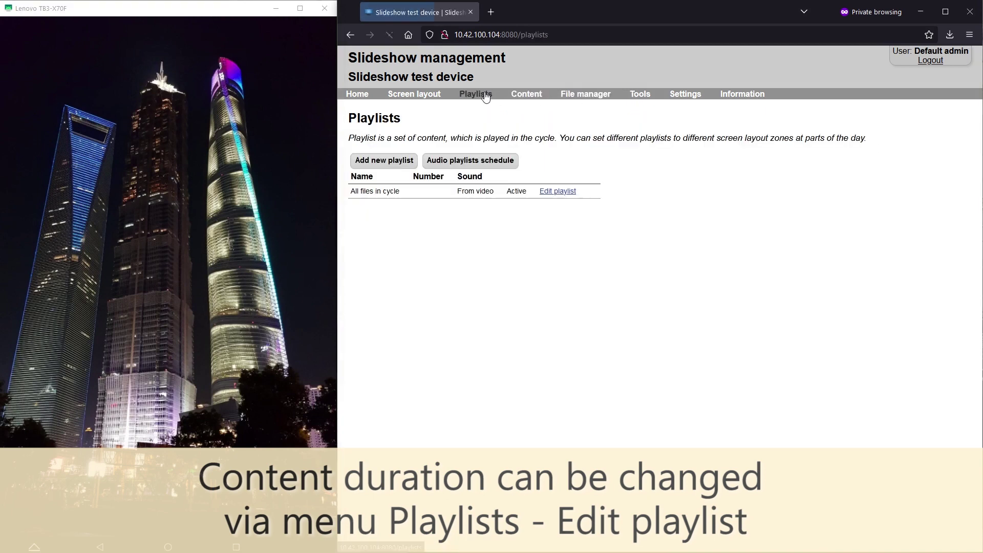
{"action": "left_click", "coordinate": [561, 192]}
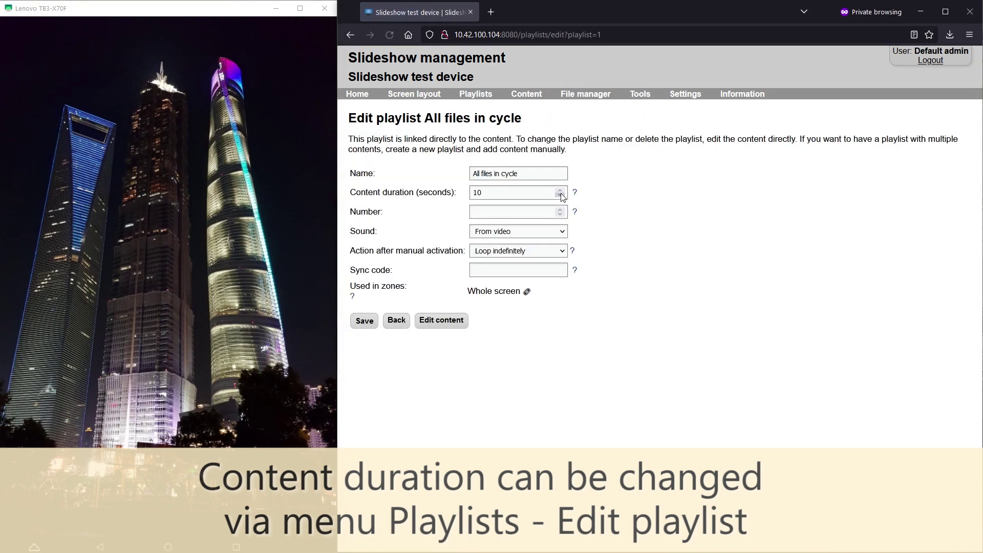
{"action": "left_click_drag", "start_coordinate": [514, 193], "coordinate": [470, 192]}
{"action": "type", "text": "2"}
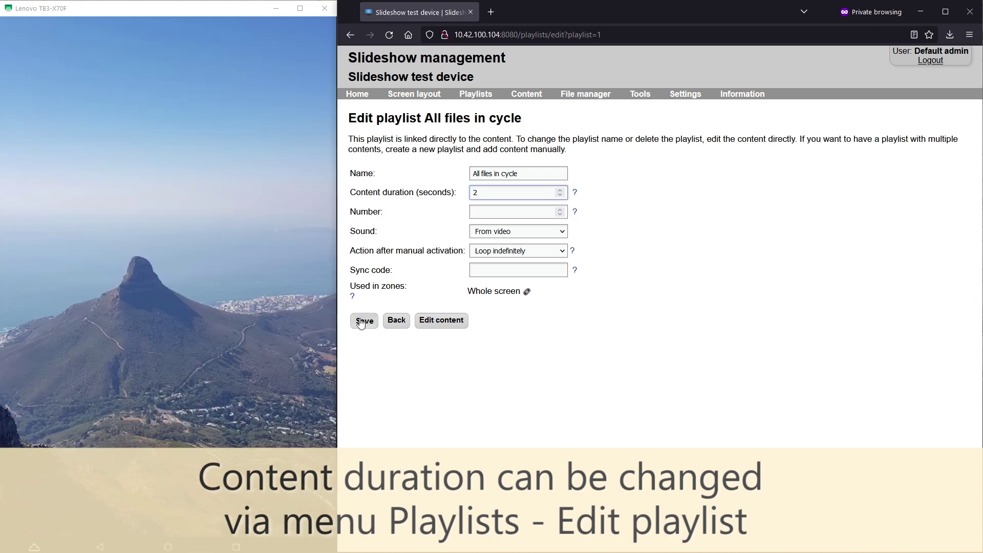
{"action": "left_click", "coordinate": [362, 321]}
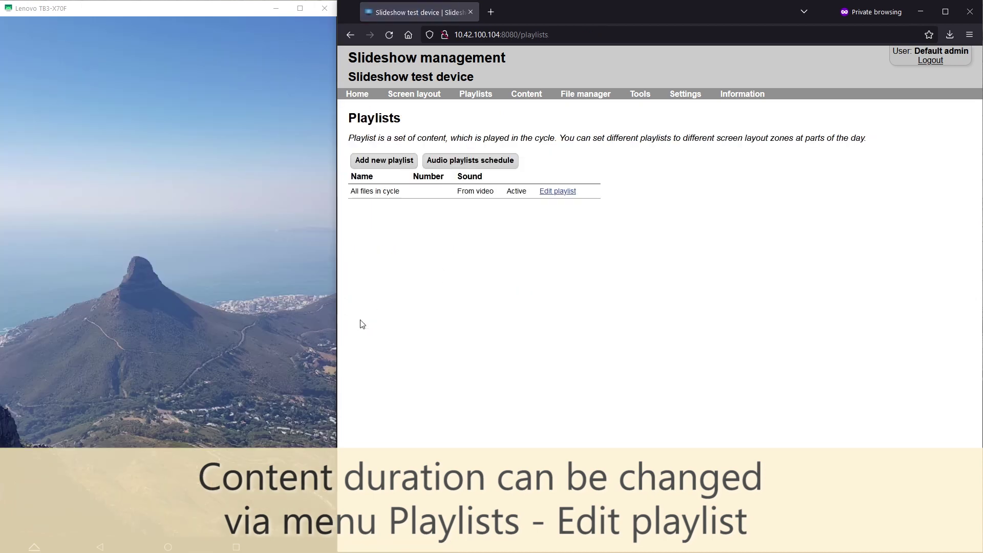